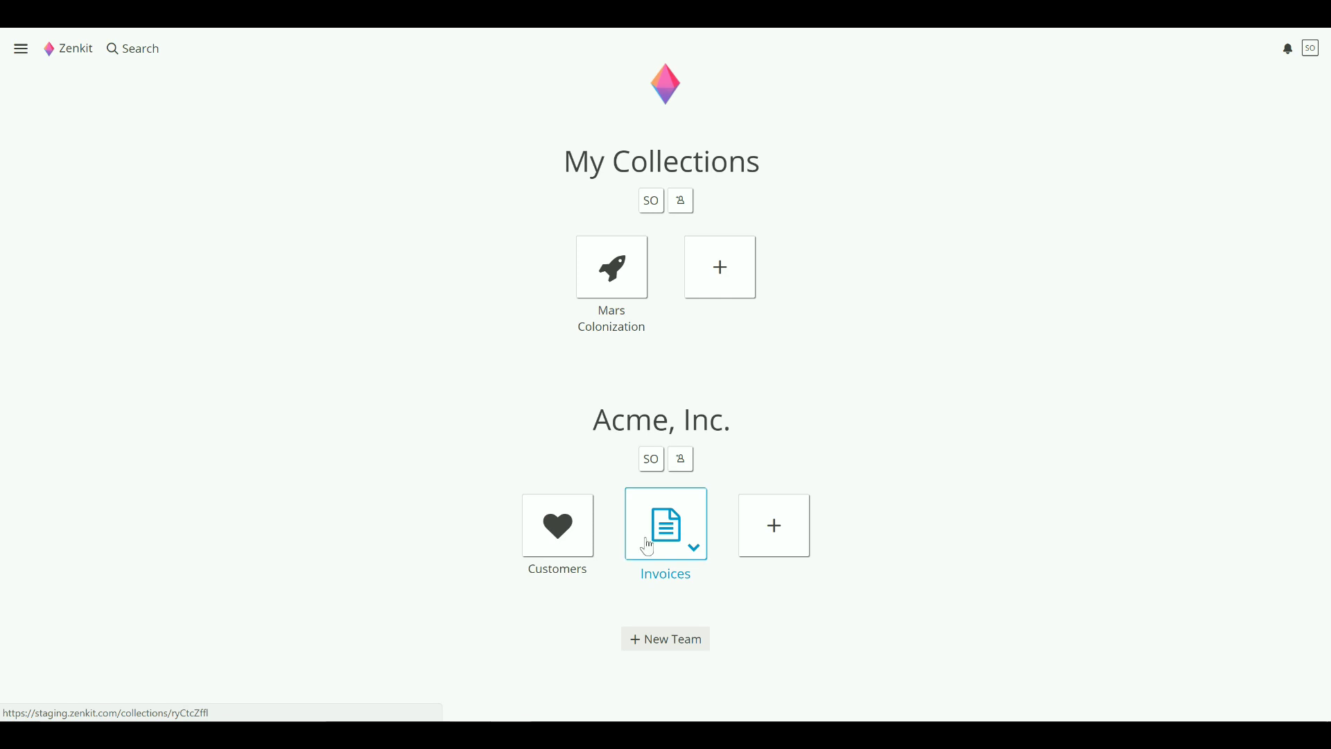
- Open Invoice #1's details in the Invoices collection and begin adding a custom field
{"action": "left_click", "coordinate": [644, 542]}
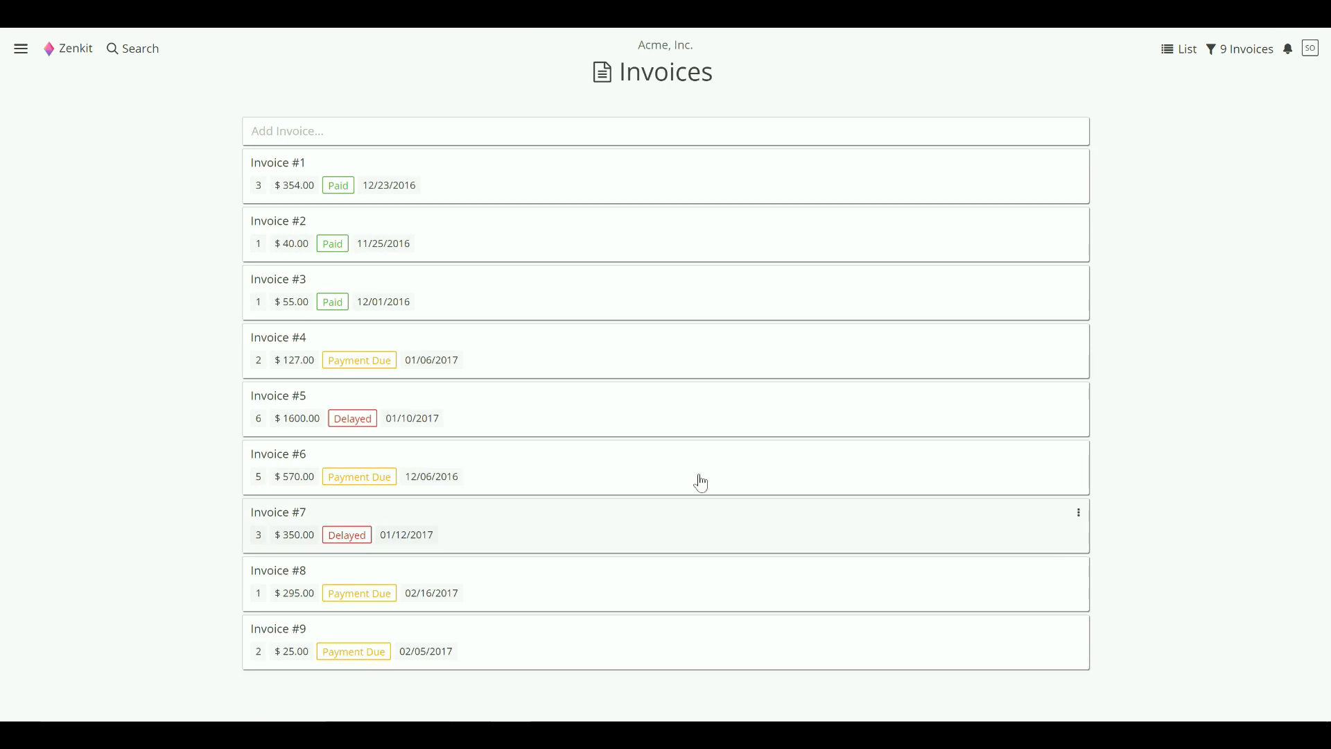
{"action": "left_click", "coordinate": [792, 195]}
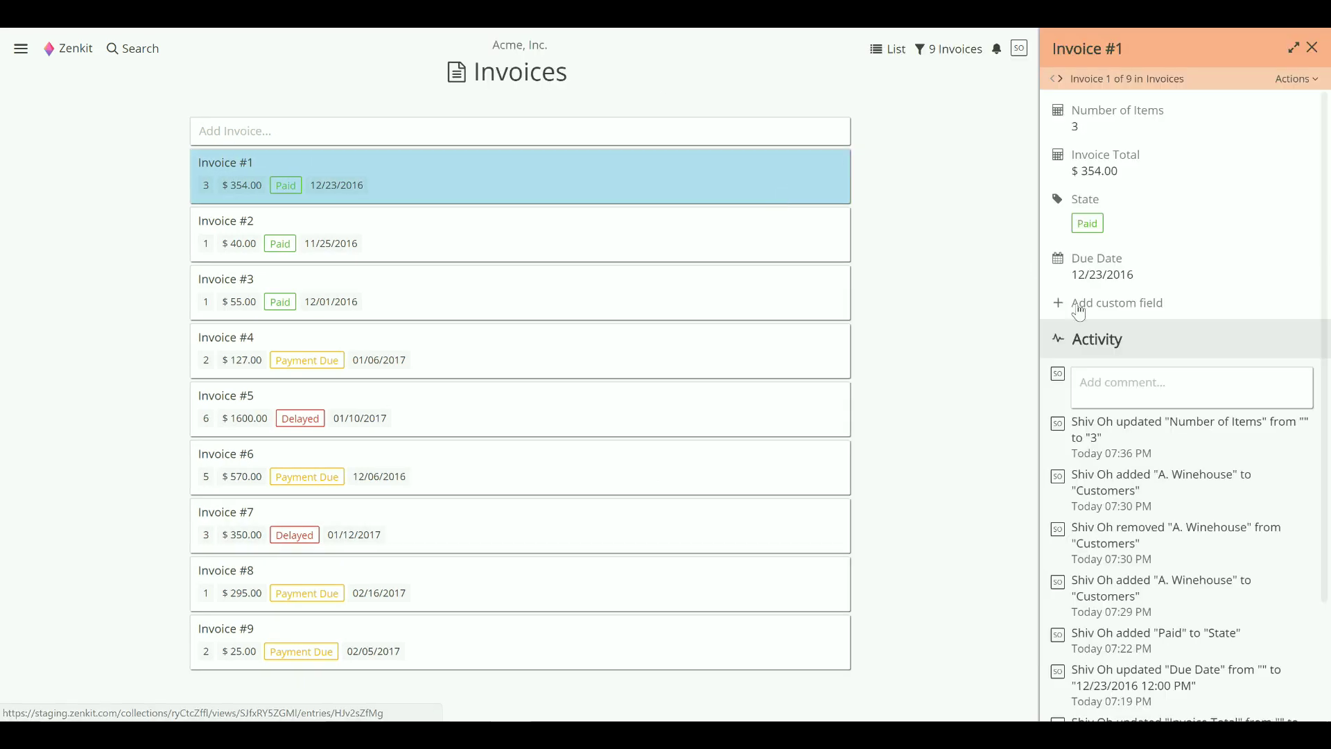
{"action": "left_click", "coordinate": [1094, 305]}
- Create a References field named 'Customers' on Invoices, linked to the Customers collection
{"action": "left_click", "coordinate": [552, 305]}
{"action": "left_click", "coordinate": [552, 305]}
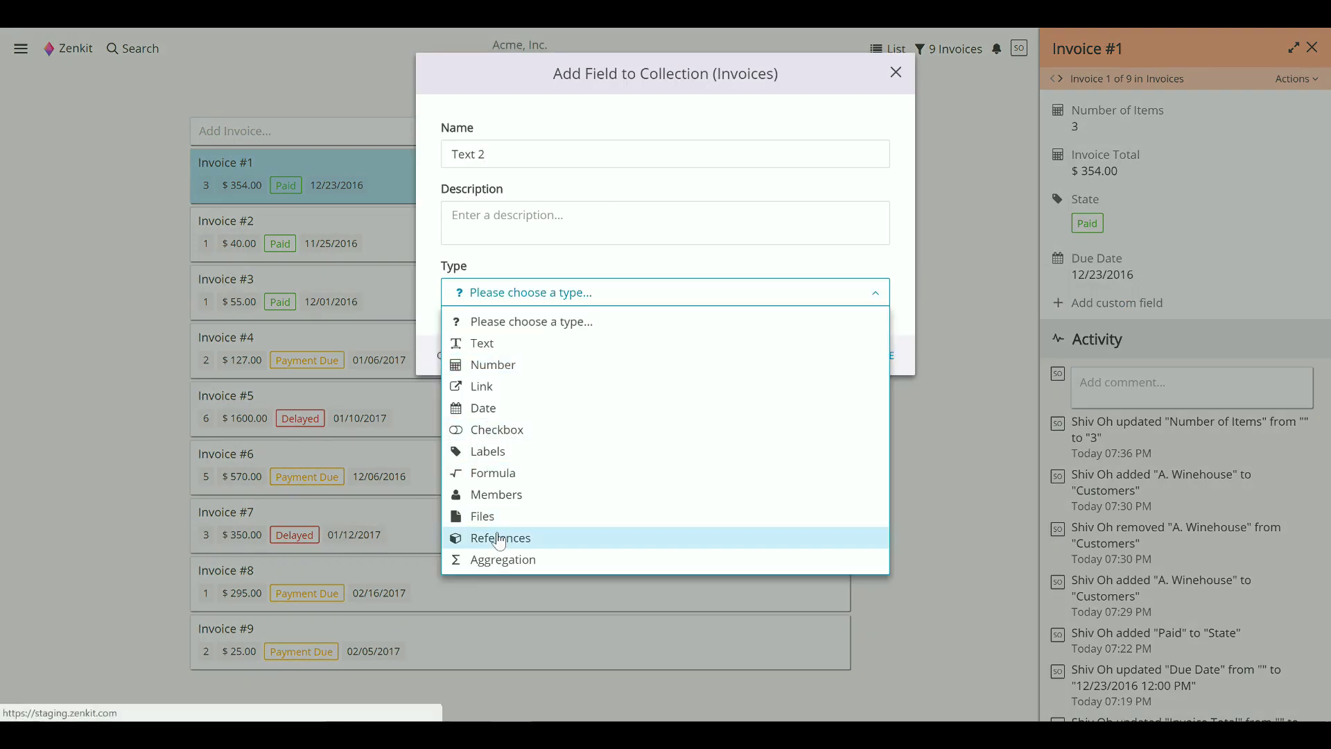
{"action": "left_click", "coordinate": [494, 538]}
{"action": "double_click", "coordinate": [482, 154]}
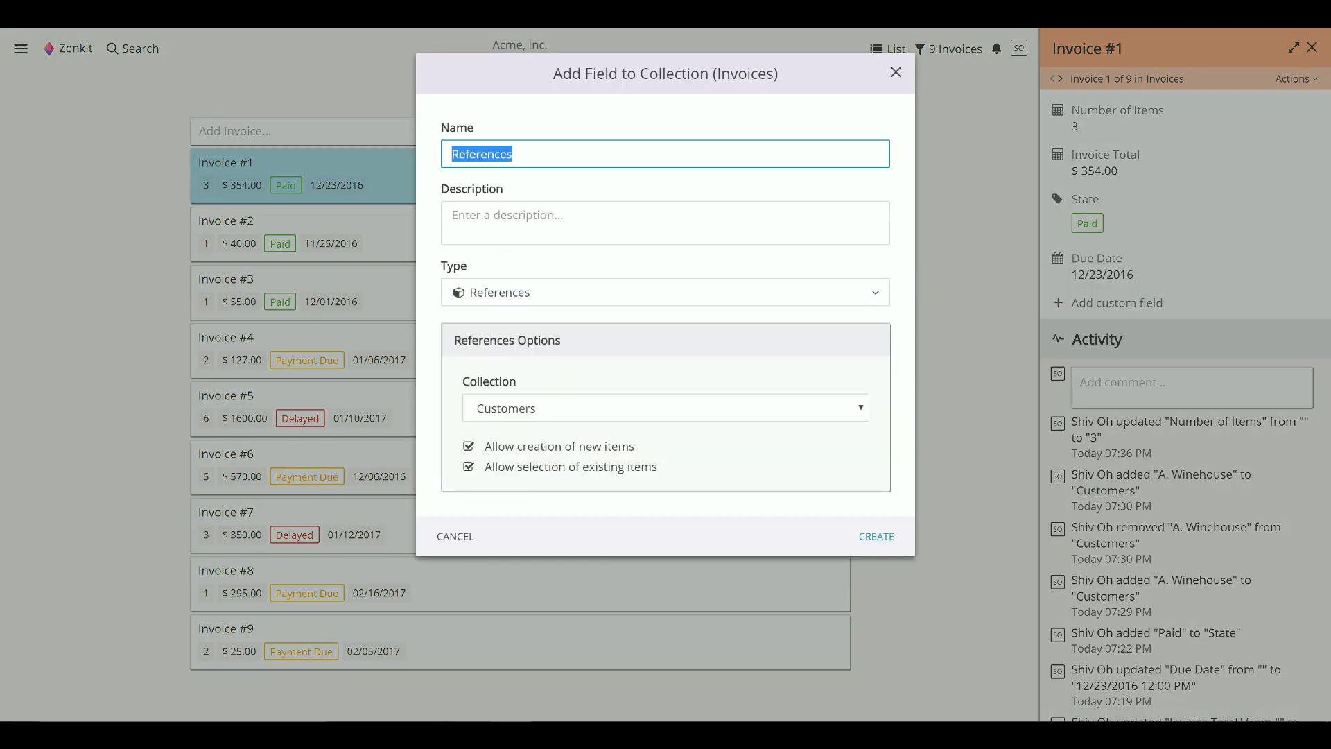
{"action": "type", "text": "Cutomers"}
{"action": "left_click", "coordinate": [467, 154]}
{"action": "type", "text": "s"}
{"action": "left_click", "coordinate": [531, 415]}
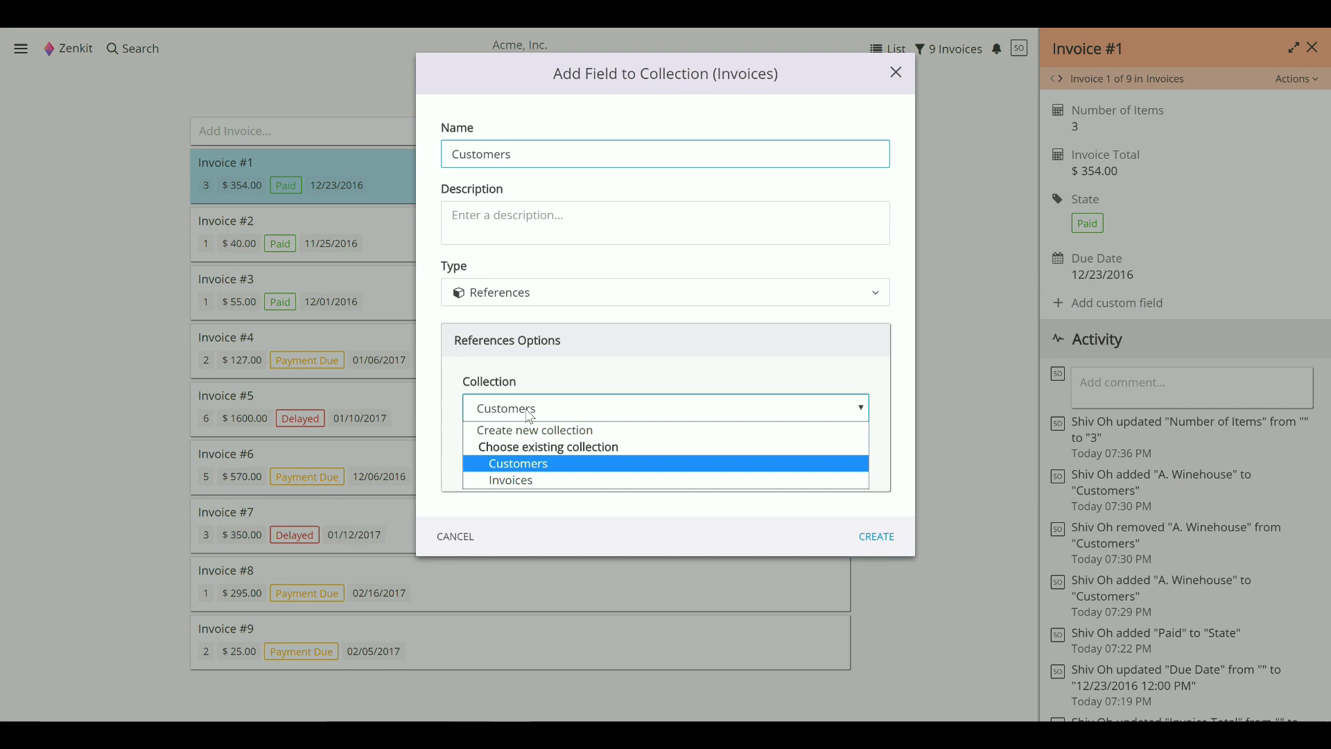
{"action": "left_click", "coordinate": [531, 464]}
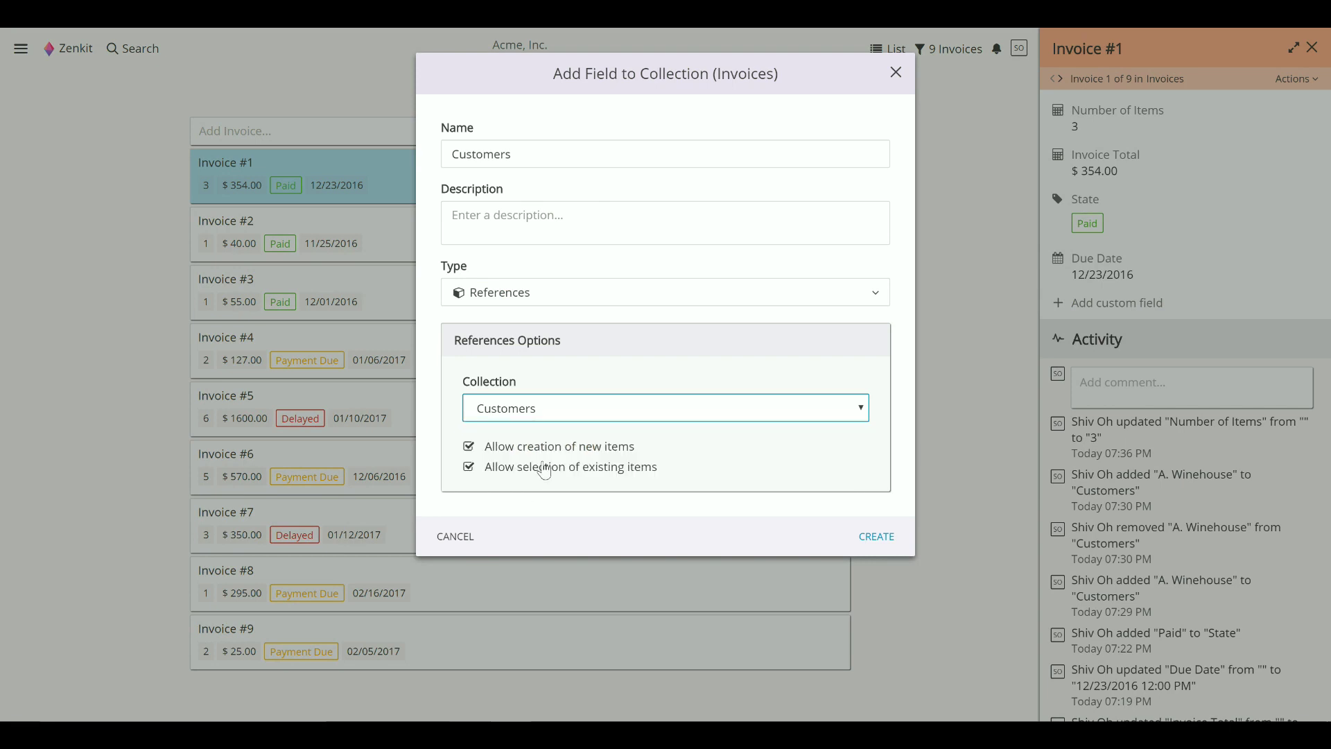
{"action": "left_click", "coordinate": [878, 540]}
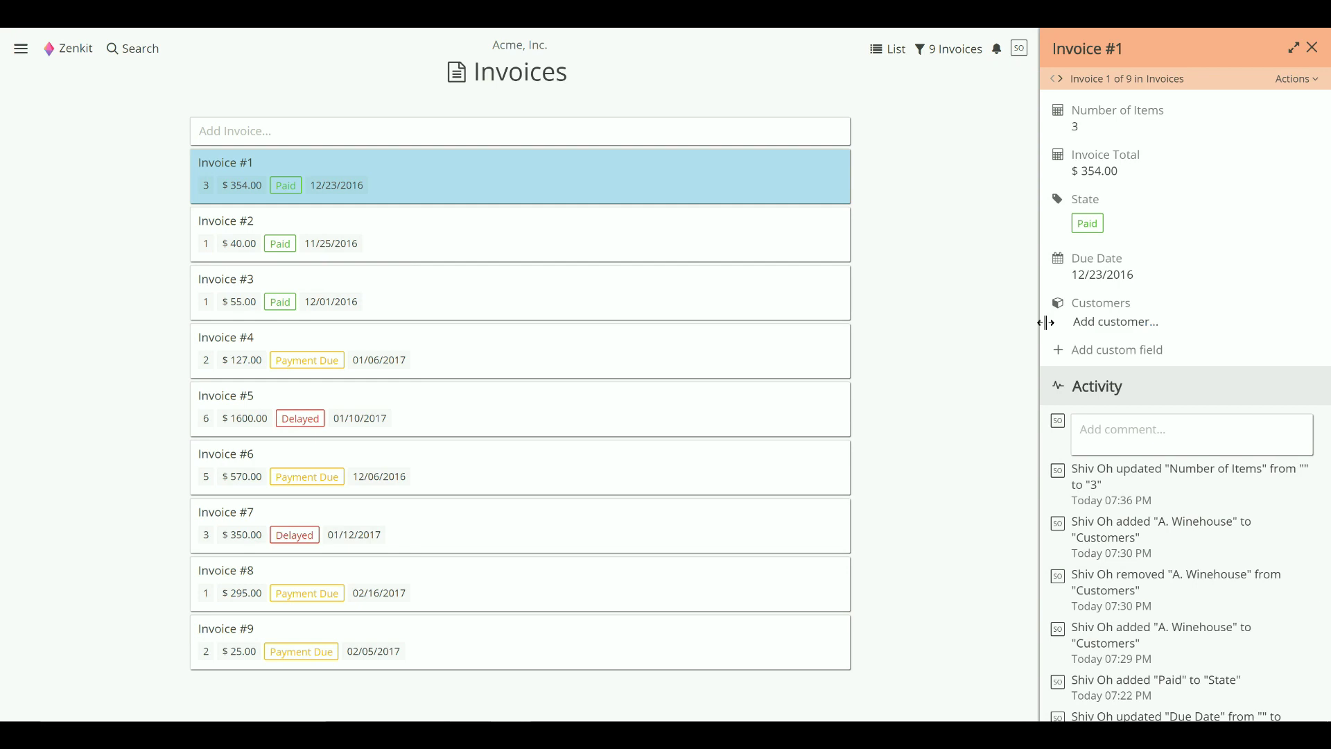
- Link the first customer to Invoice #1 in its Customers field
{"action": "left_click", "coordinate": [1082, 327]}
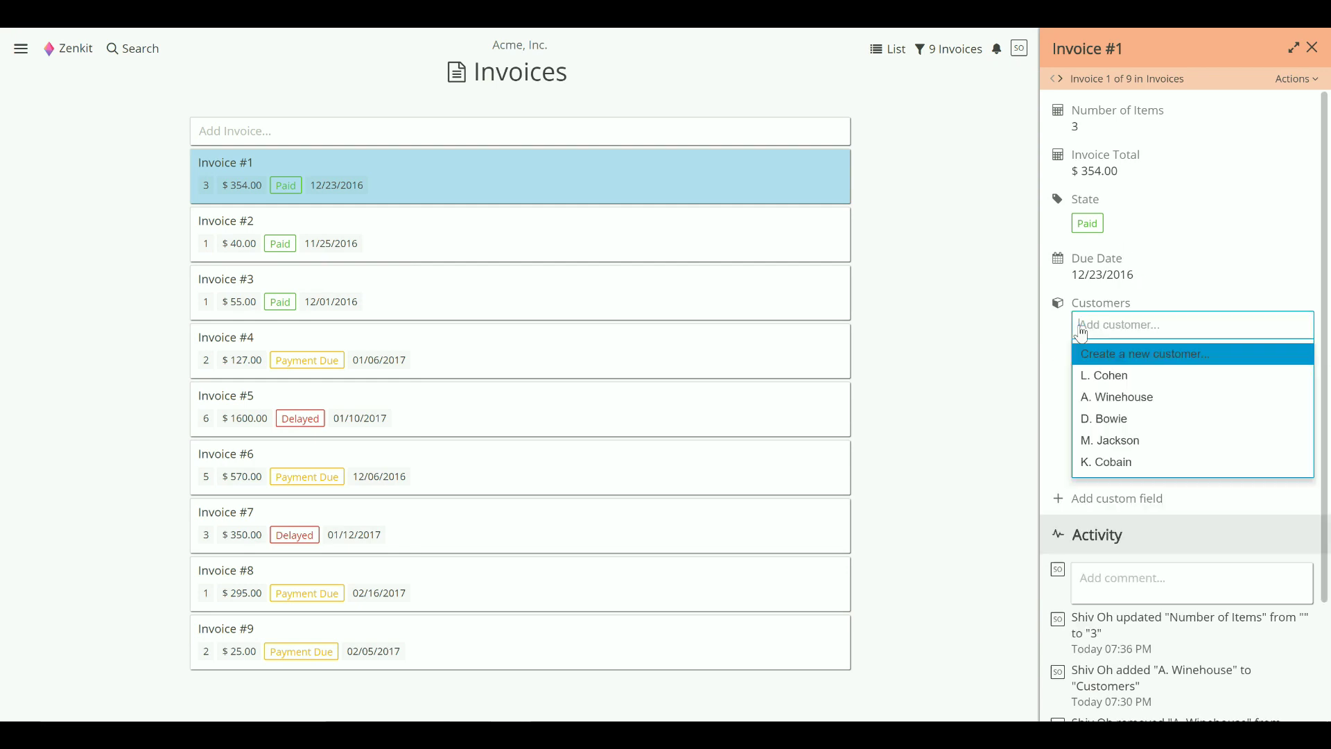
{"action": "left_click", "coordinate": [1116, 378]}
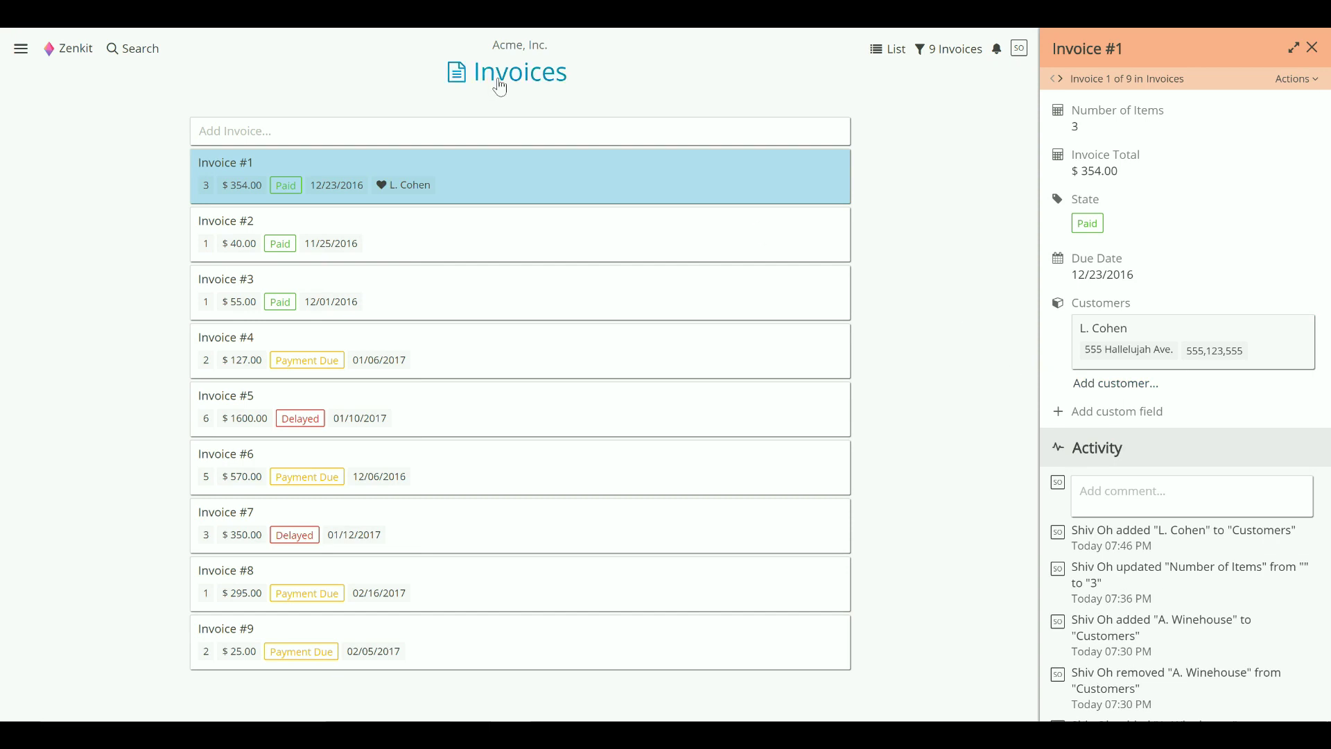
- Open the first customer in the Customers collection and link Invoice #6 to it
{"action": "left_click", "coordinate": [508, 47]}
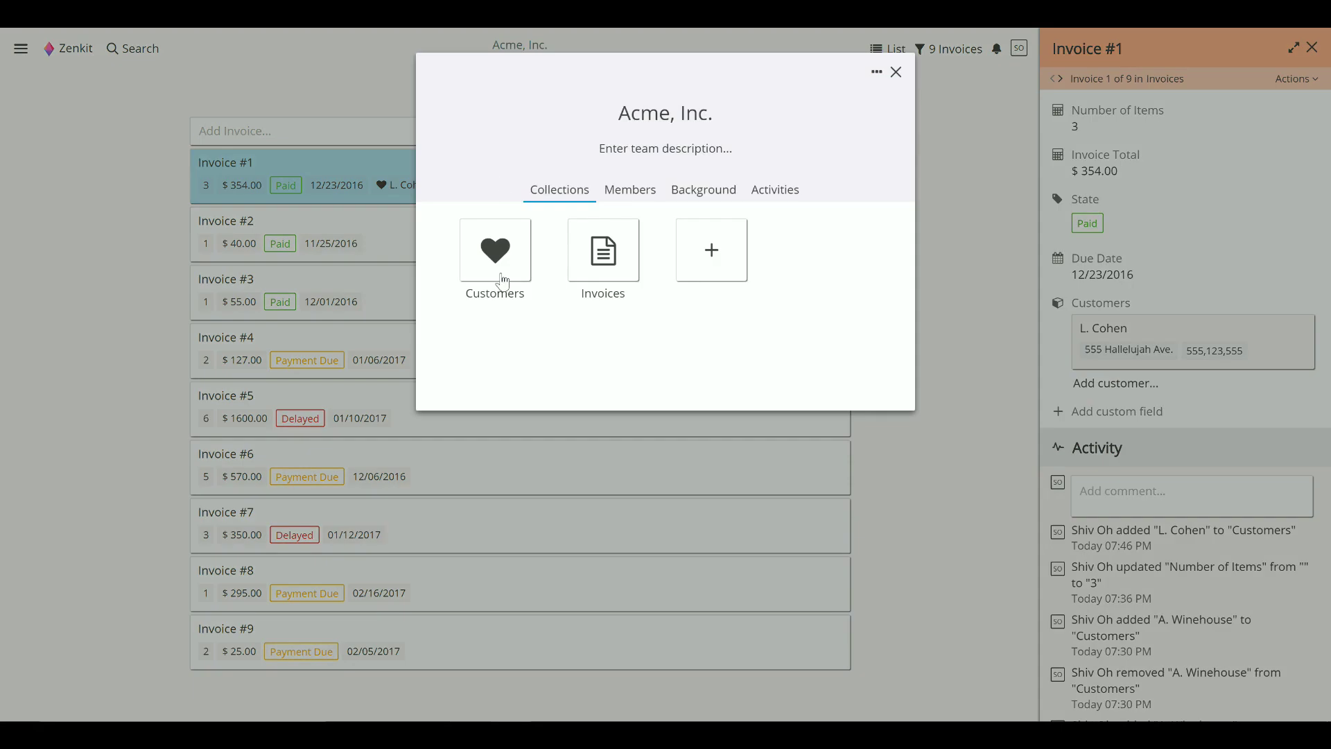
{"action": "left_click", "coordinate": [504, 283]}
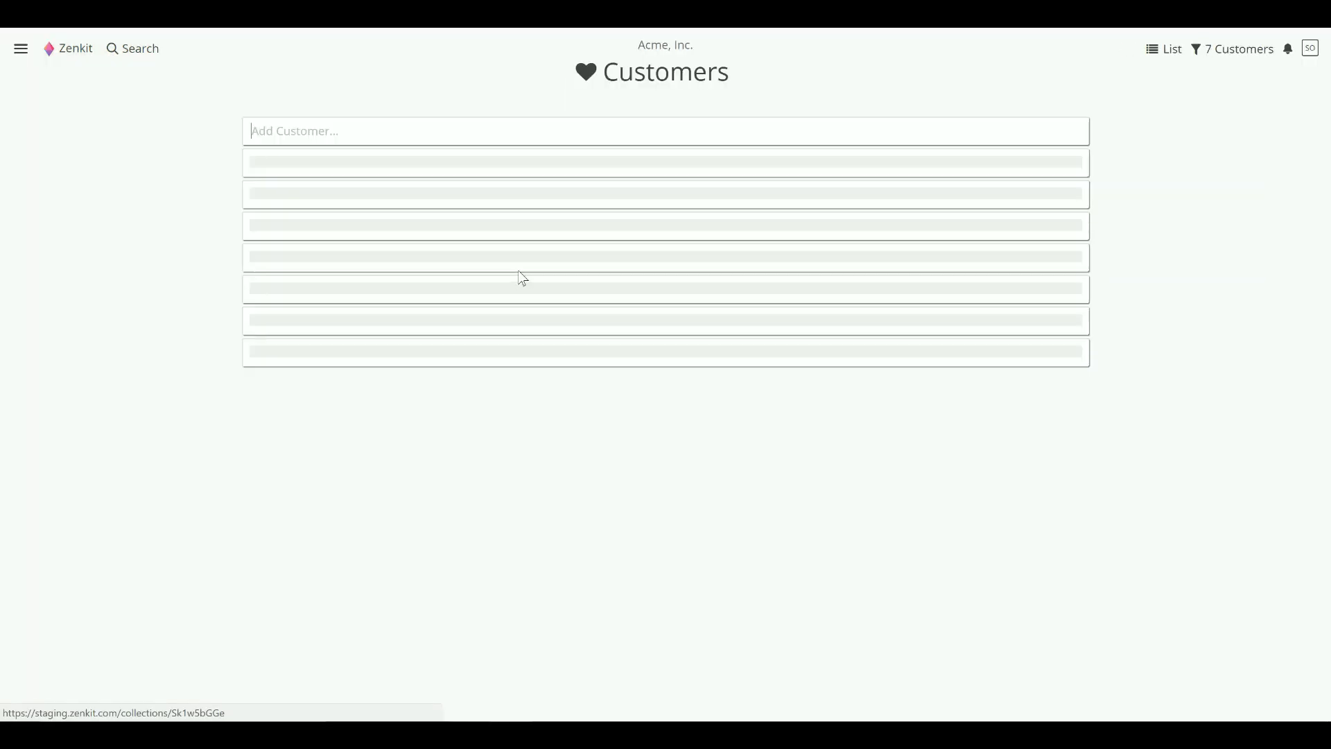
{"action": "left_click", "coordinate": [722, 181]}
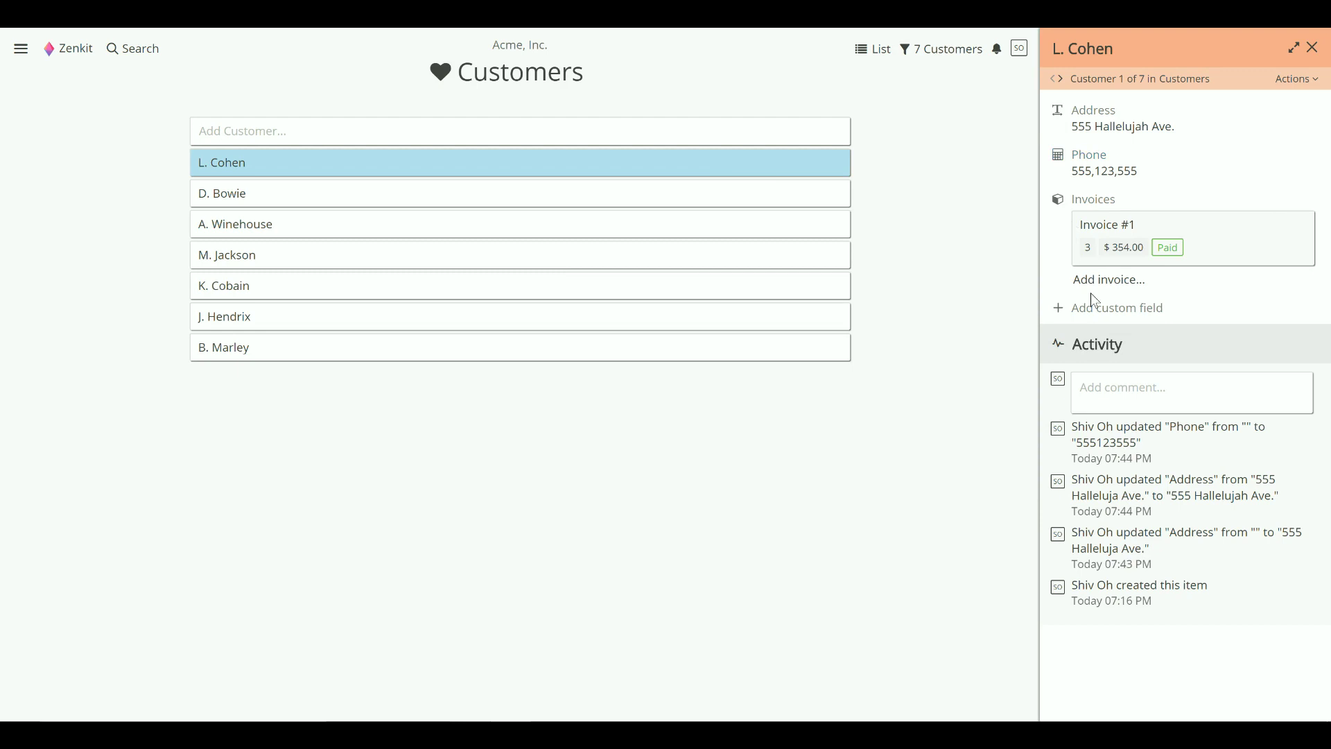
{"action": "left_click", "coordinate": [1129, 296]}
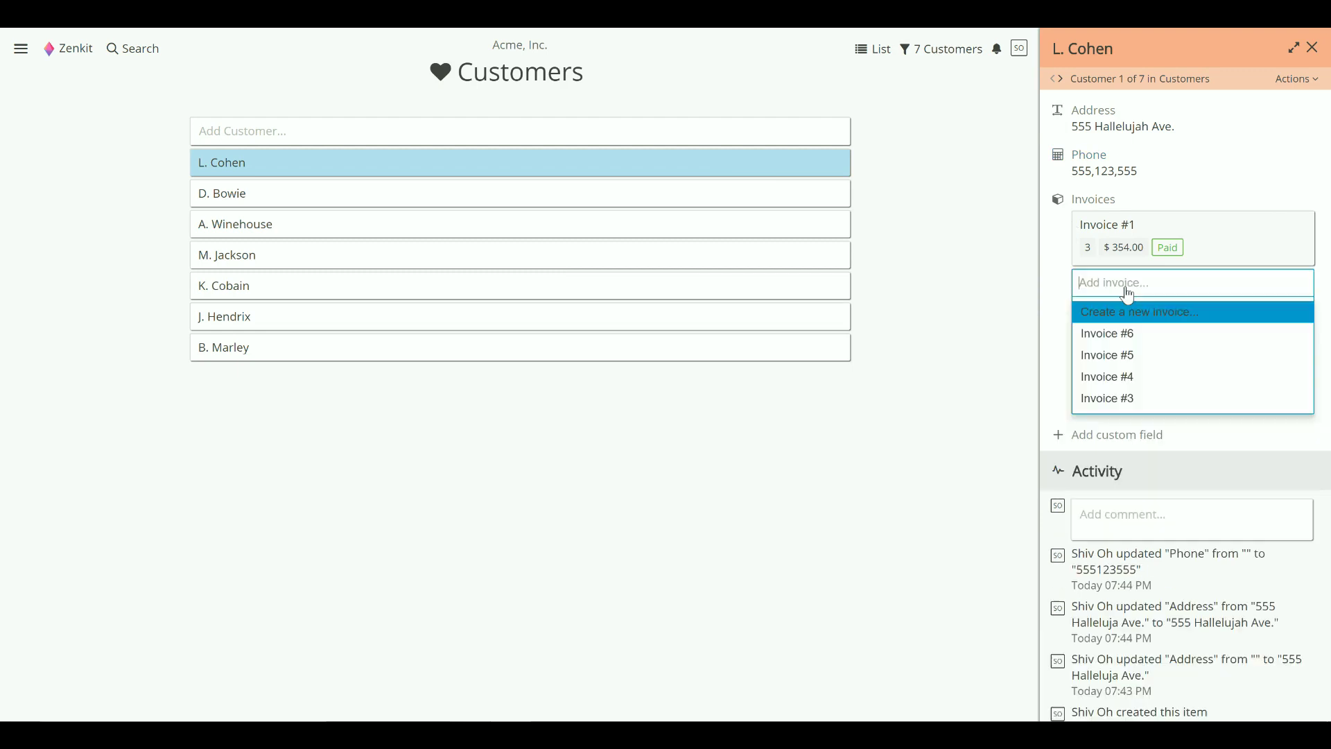
{"action": "left_click", "coordinate": [1123, 336]}
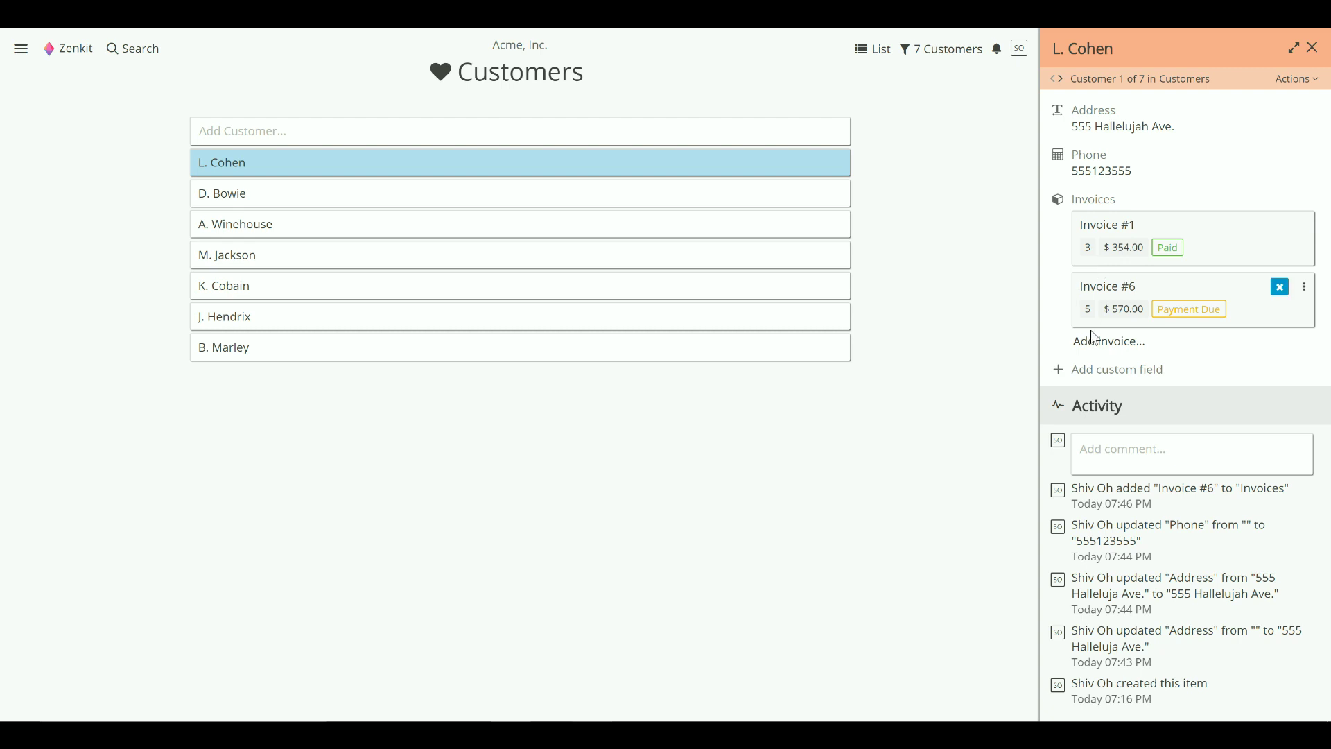
- Start a new Customers field of type Aggregation named 'Lifetime Value'
{"action": "left_click", "coordinate": [1110, 371]}
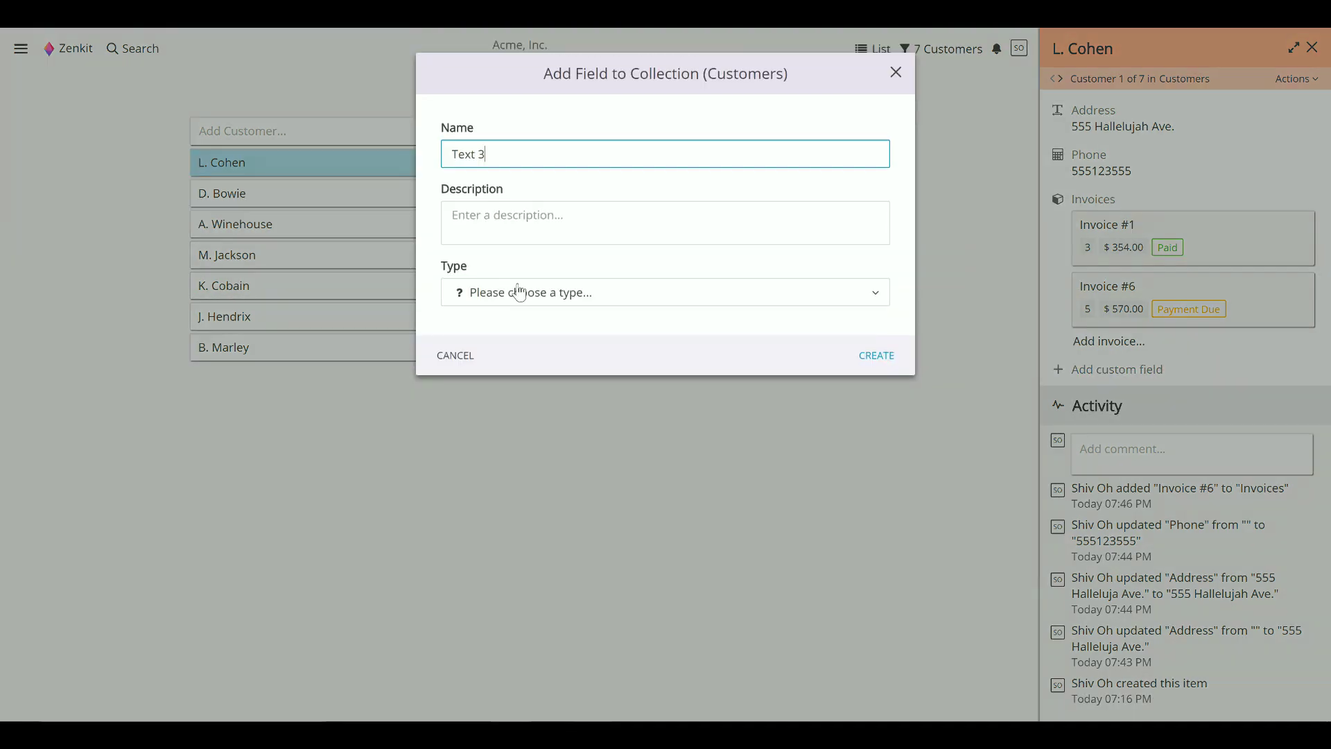
{"action": "left_click", "coordinate": [520, 291]}
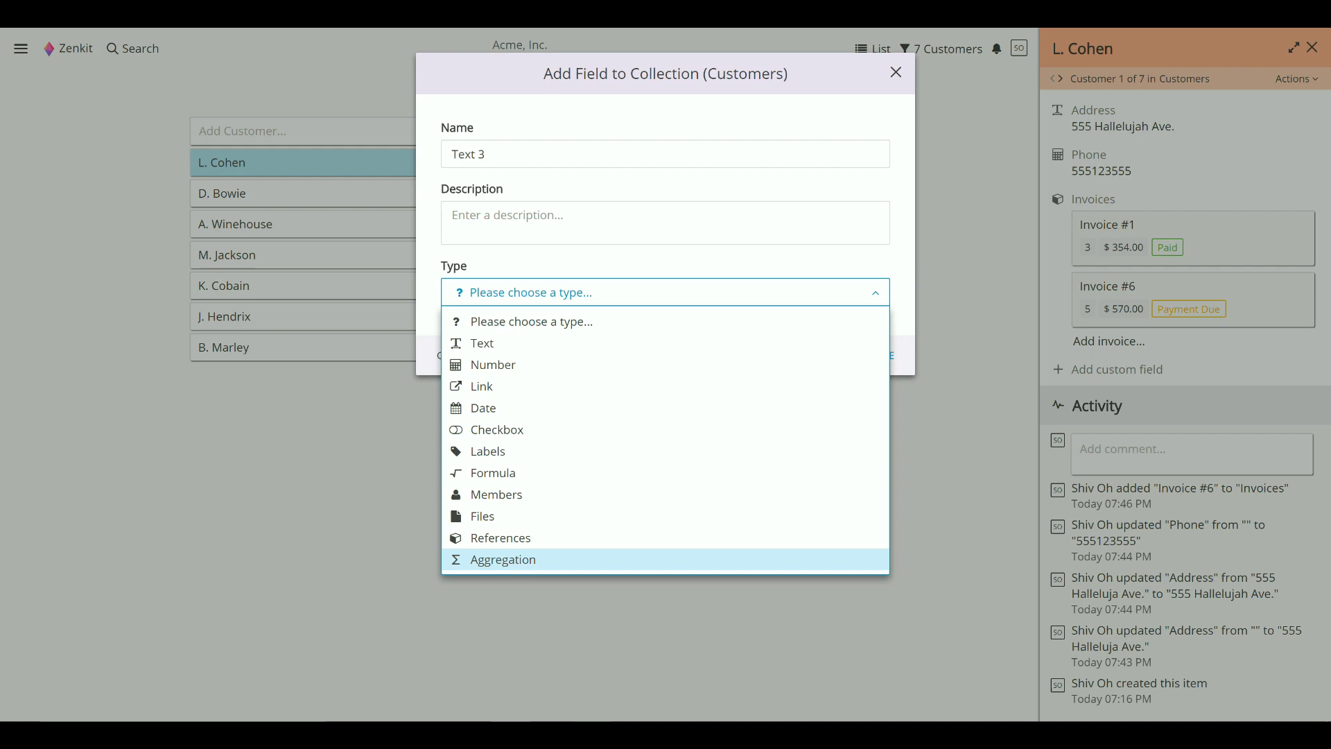
{"action": "left_click", "coordinate": [511, 567]}
{"action": "type", "text": "Lifetime Value"}
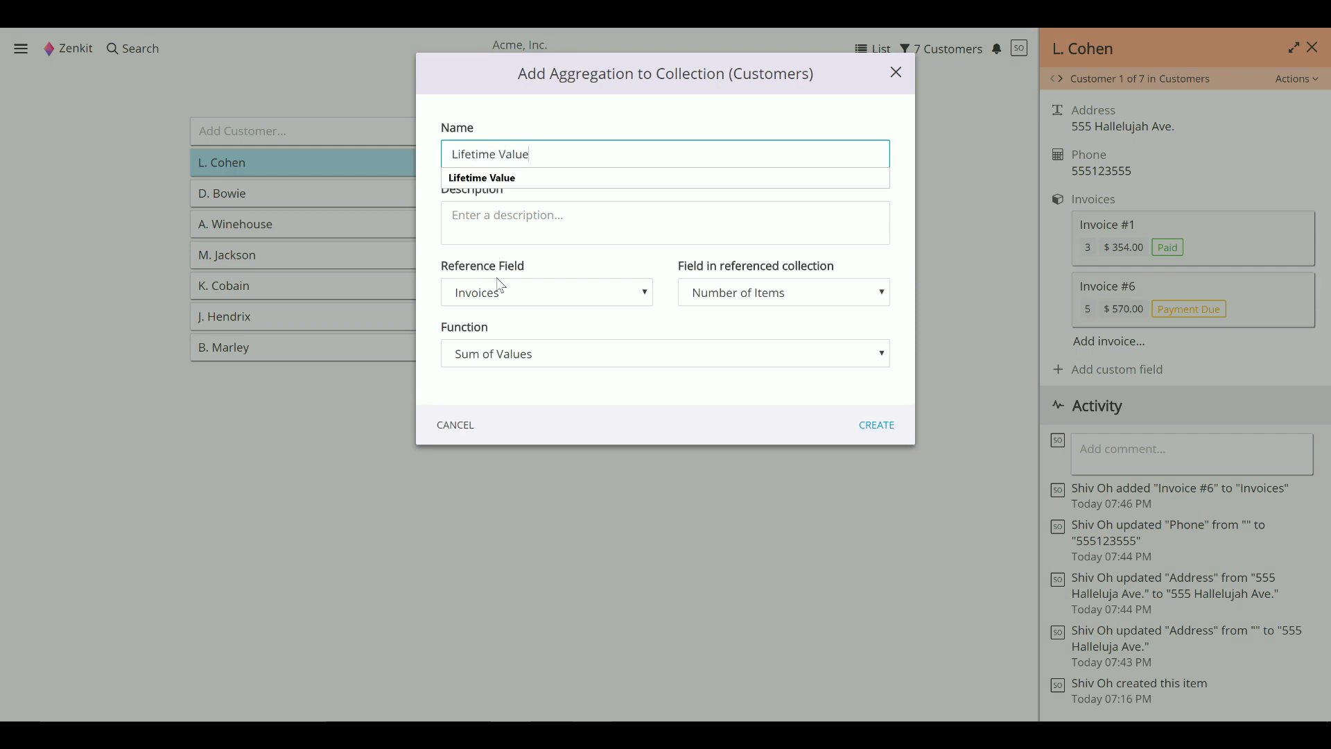
{"action": "key", "text": "Tab"}
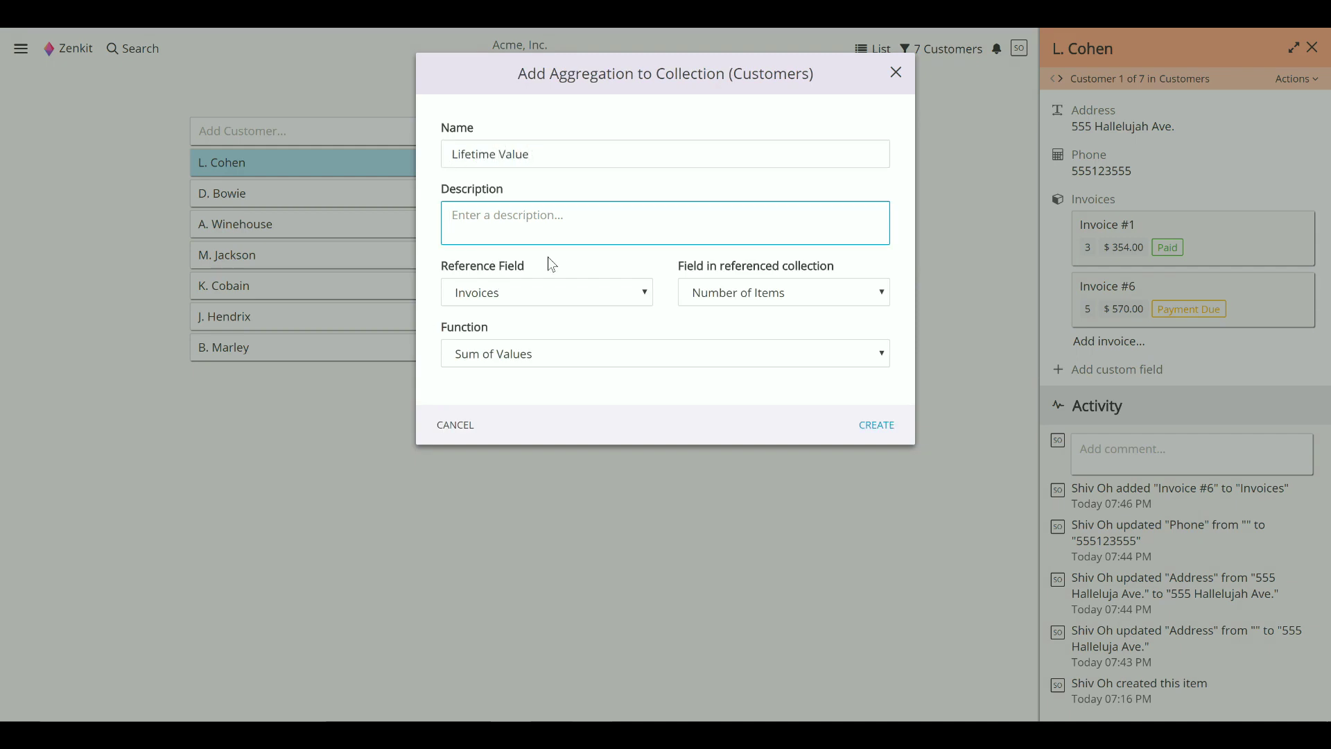
- Set it to Sum of Values of Invoice Total via the Invoices reference, and create it
{"action": "left_click", "coordinate": [514, 303]}
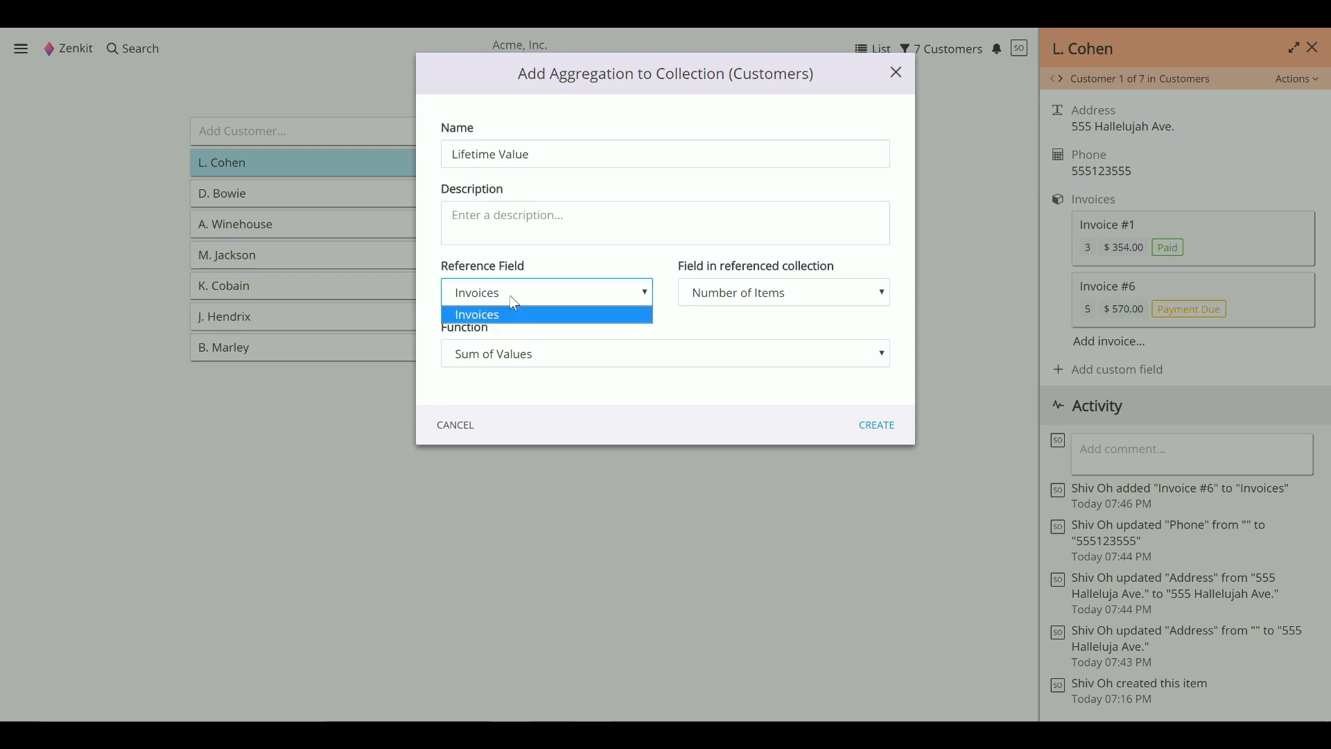
{"action": "left_click", "coordinate": [479, 315]}
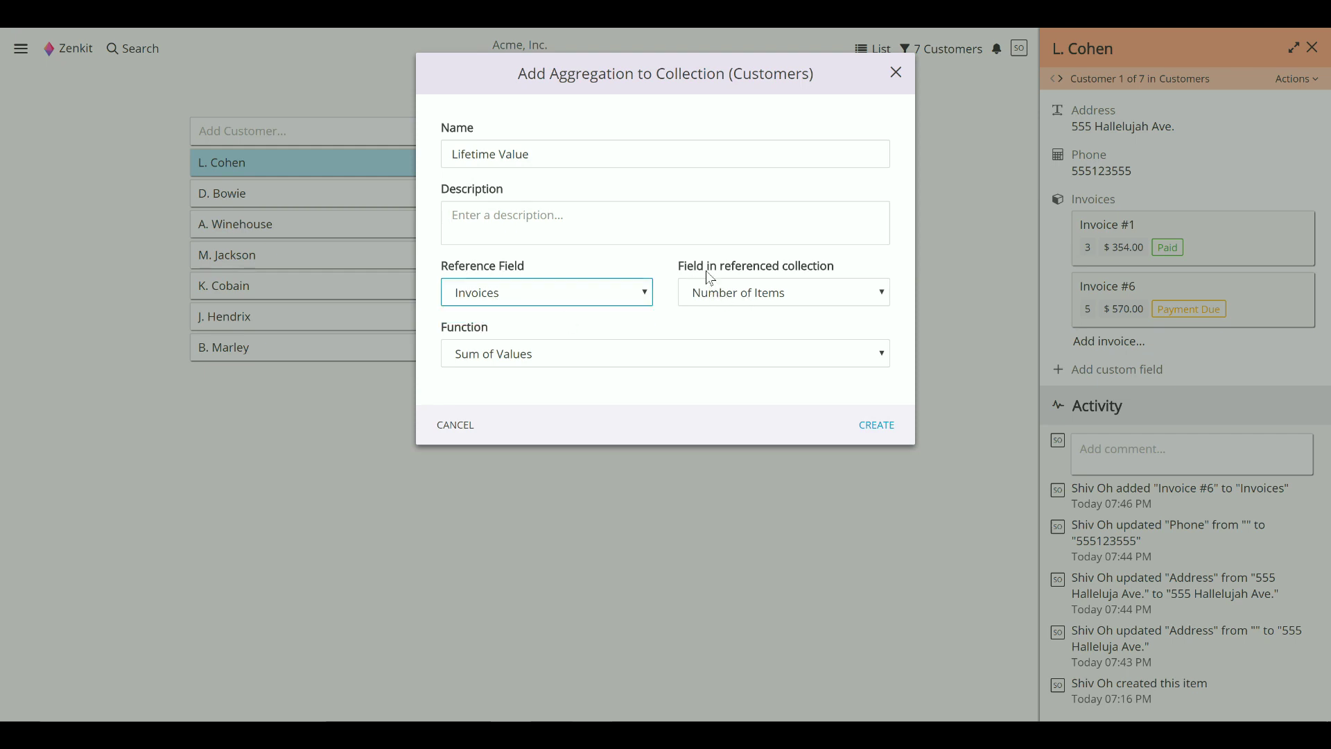
{"action": "left_click", "coordinate": [804, 292]}
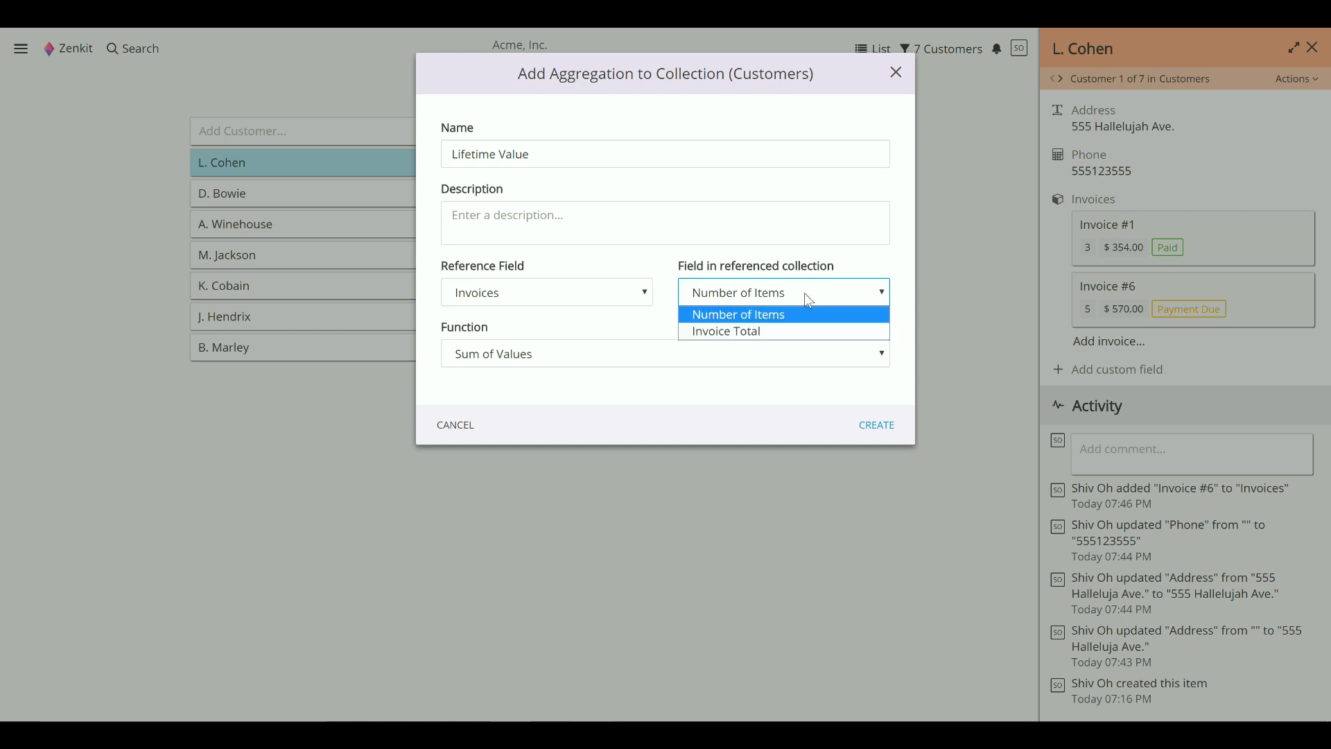
{"action": "left_click", "coordinate": [754, 334]}
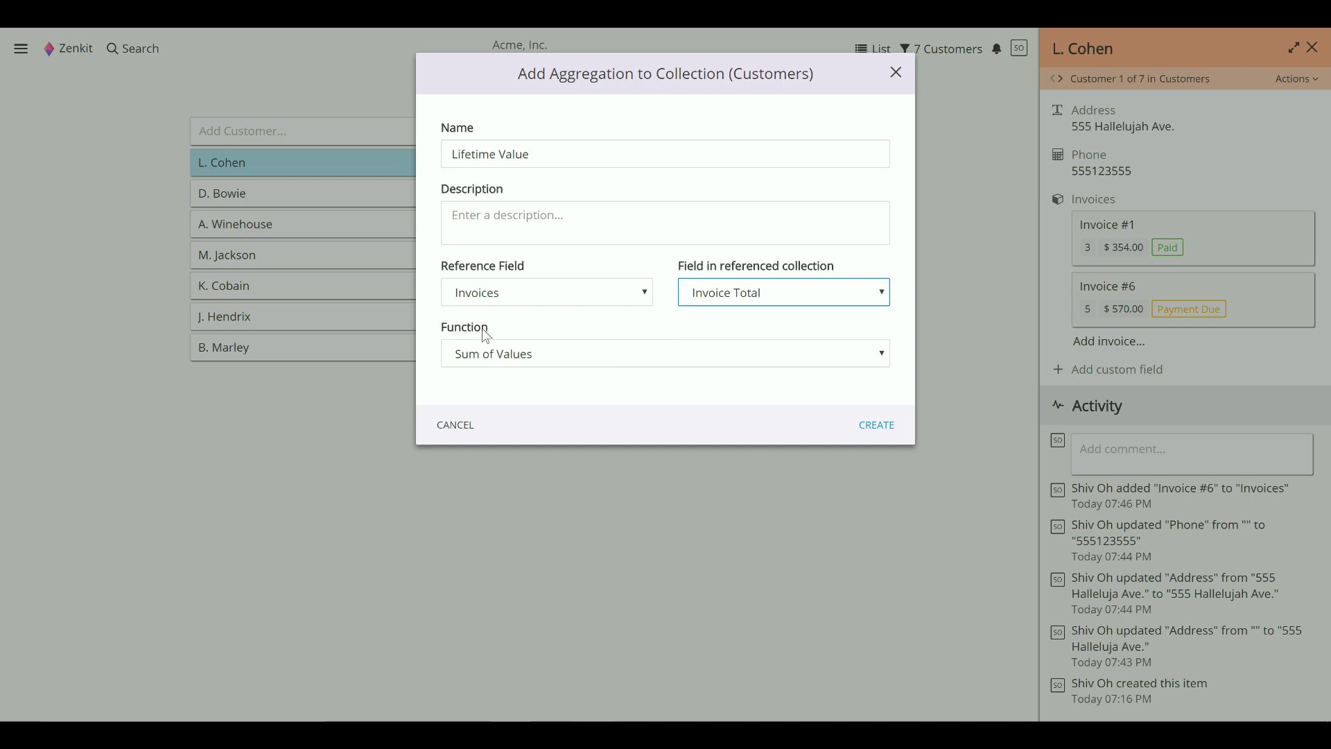
{"action": "left_click", "coordinate": [497, 355]}
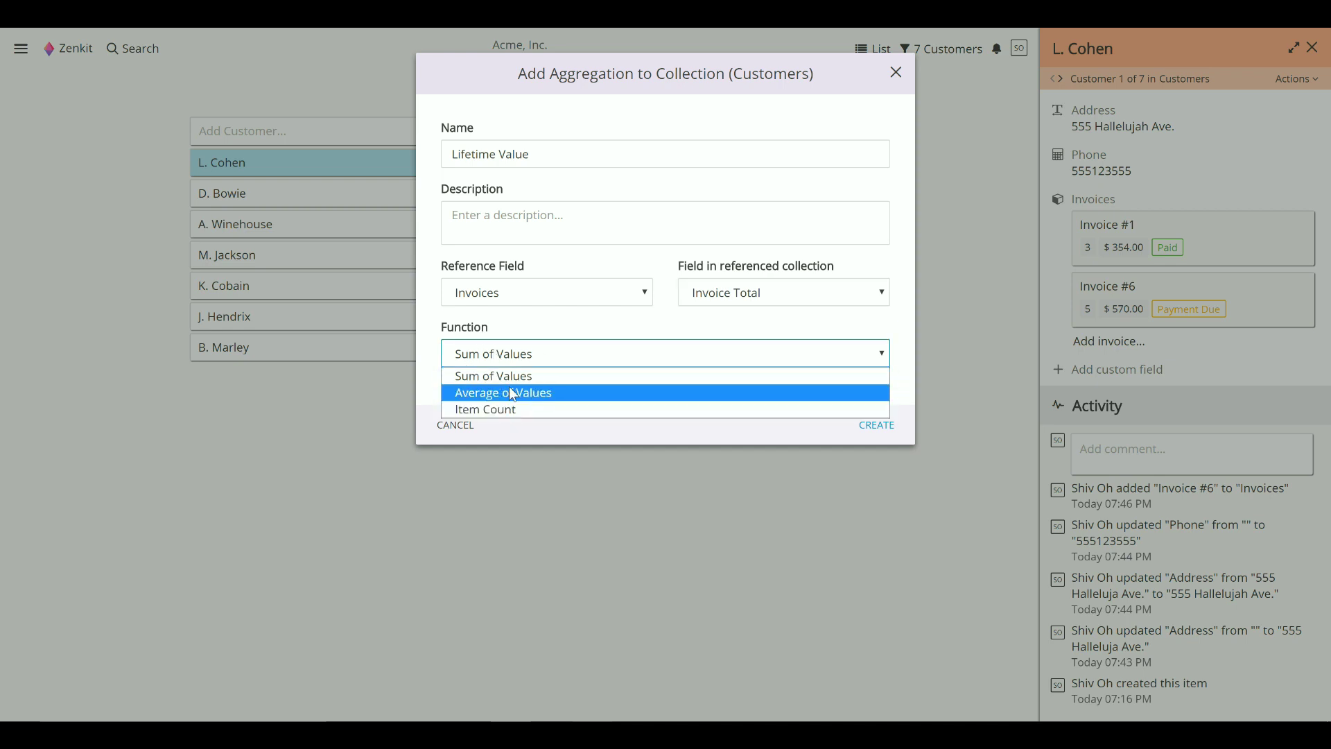
{"action": "left_click", "coordinate": [538, 380]}
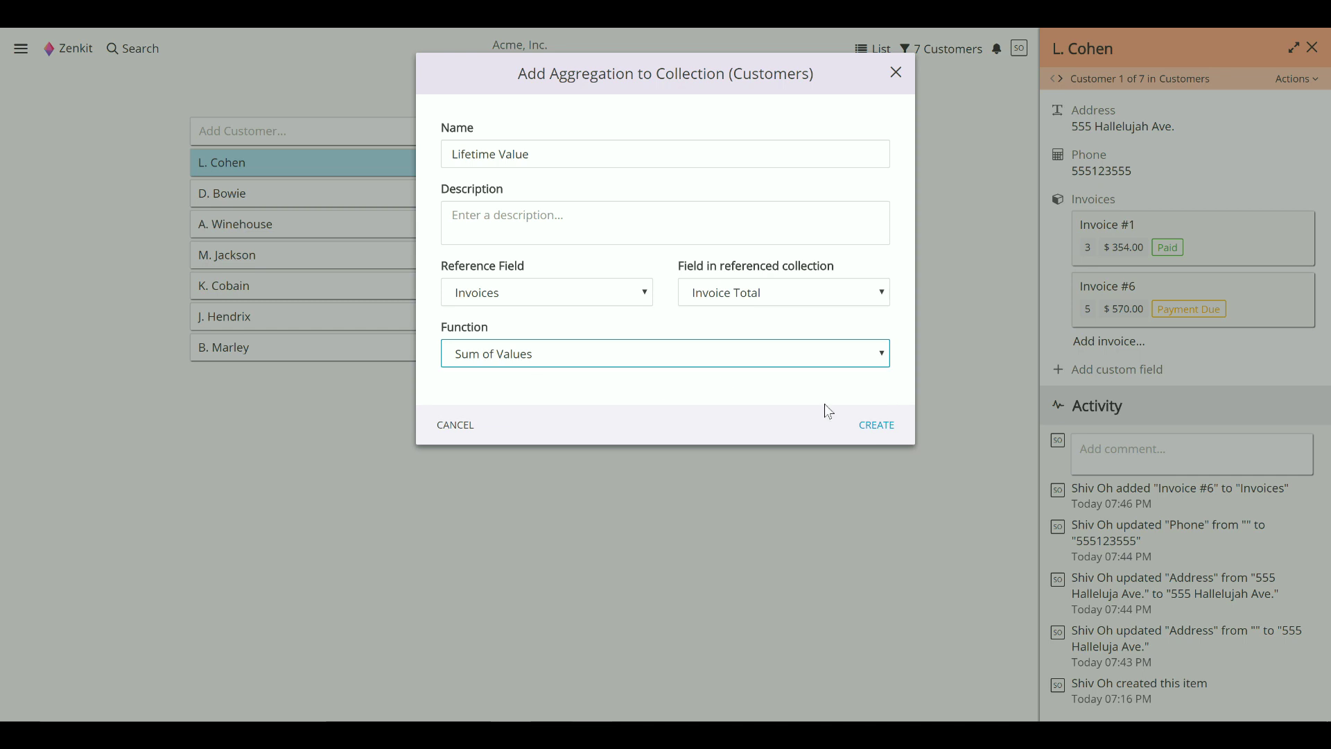
{"action": "left_click", "coordinate": [878, 431]}
{"action": "left_click", "coordinate": [879, 431]}
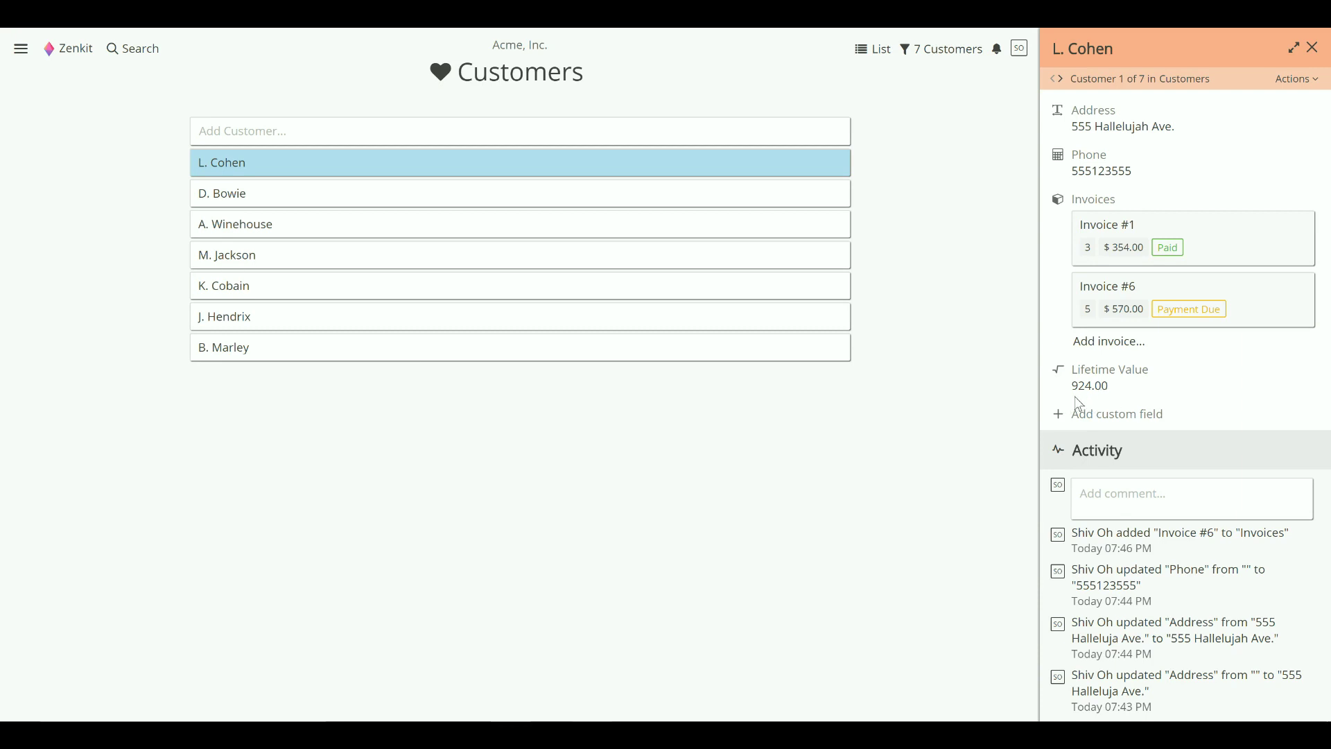
- Search '2' in the invoice picker and link Invoice #2 to the first customer
{"action": "left_click", "coordinate": [1133, 347]}
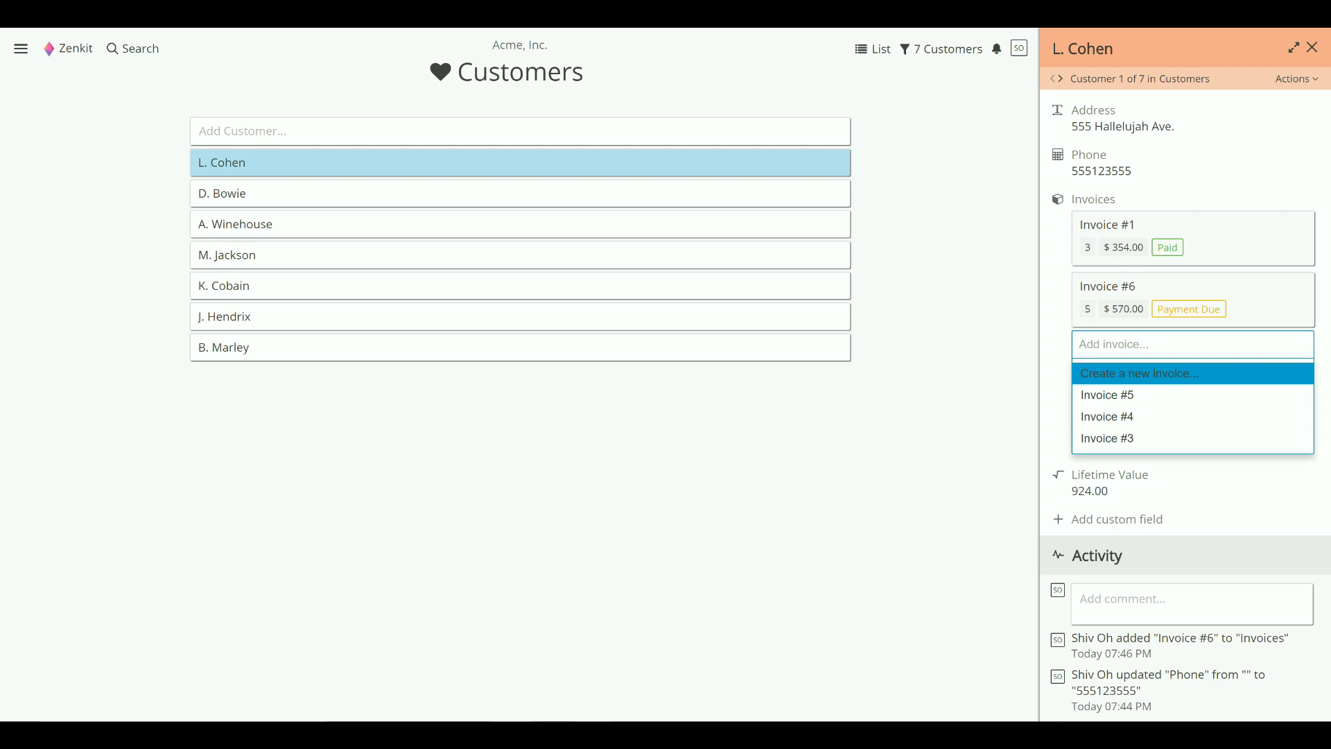
{"action": "type", "text": "2"}
{"action": "left_click", "coordinate": [1137, 395]}
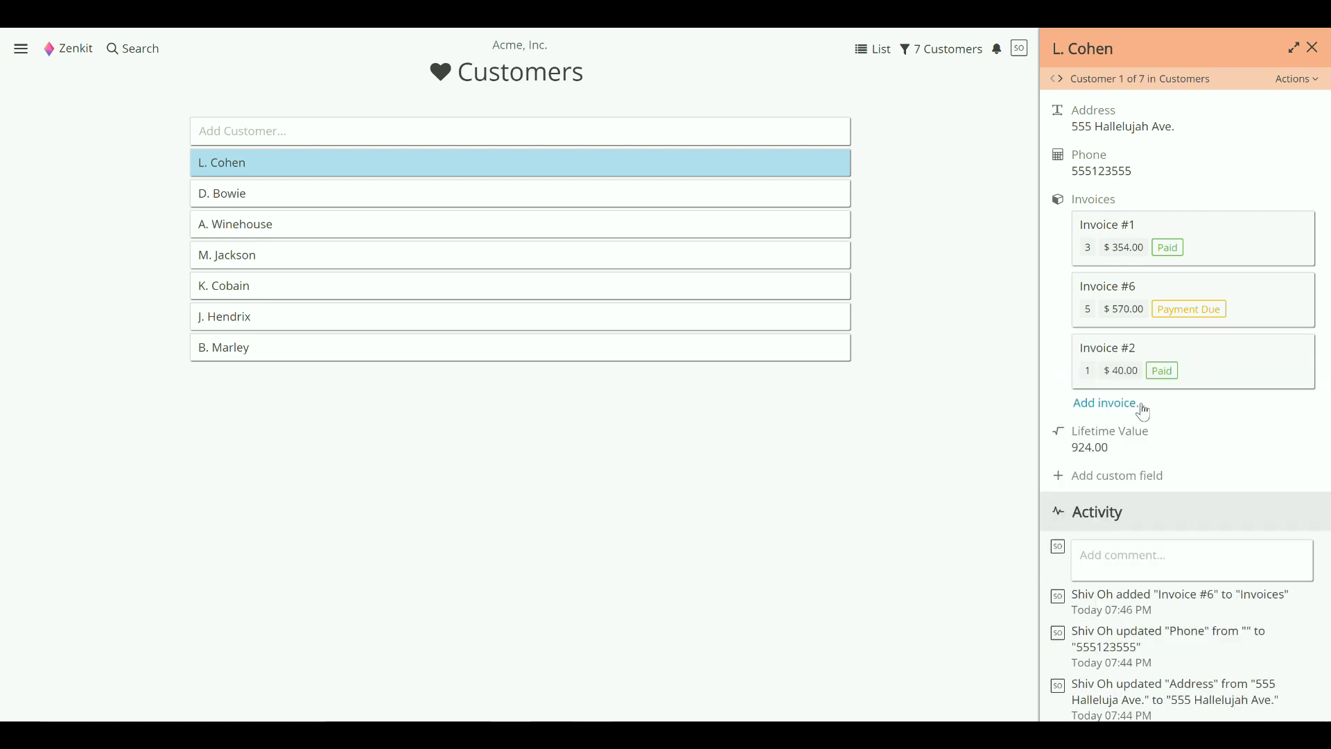